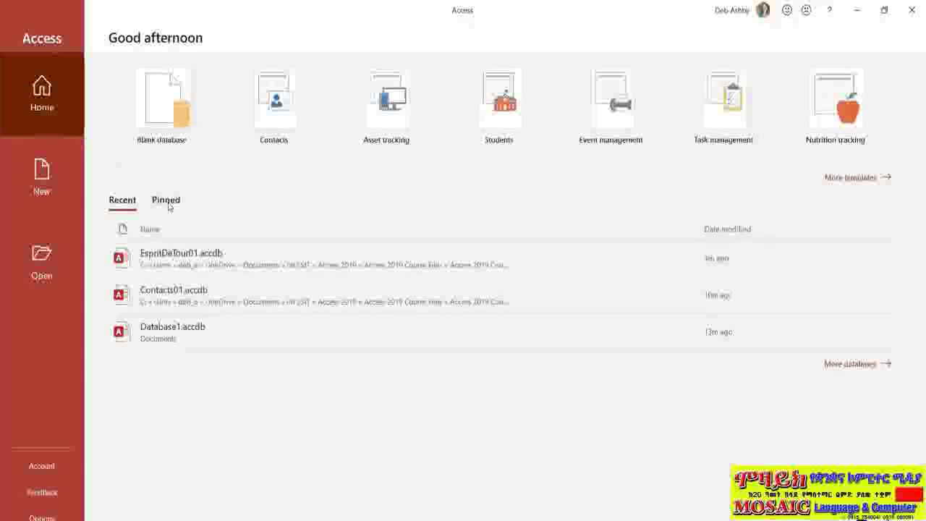
Step: Check the pinned files list, open the recent database Contacts01.accdb and dismiss its welcome window
{"action": "left_click", "coordinate": [166, 202]}
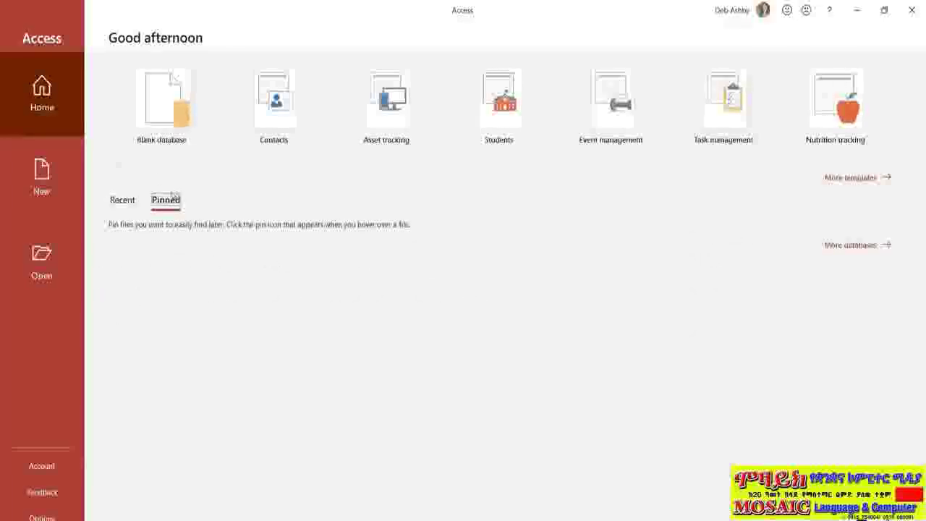
{"action": "left_click", "coordinate": [128, 202]}
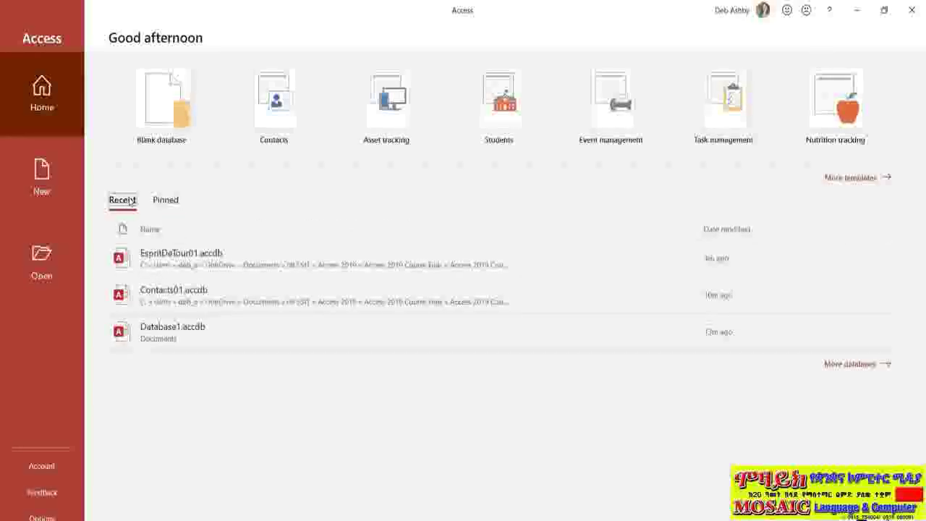
{"action": "left_click", "coordinate": [209, 298]}
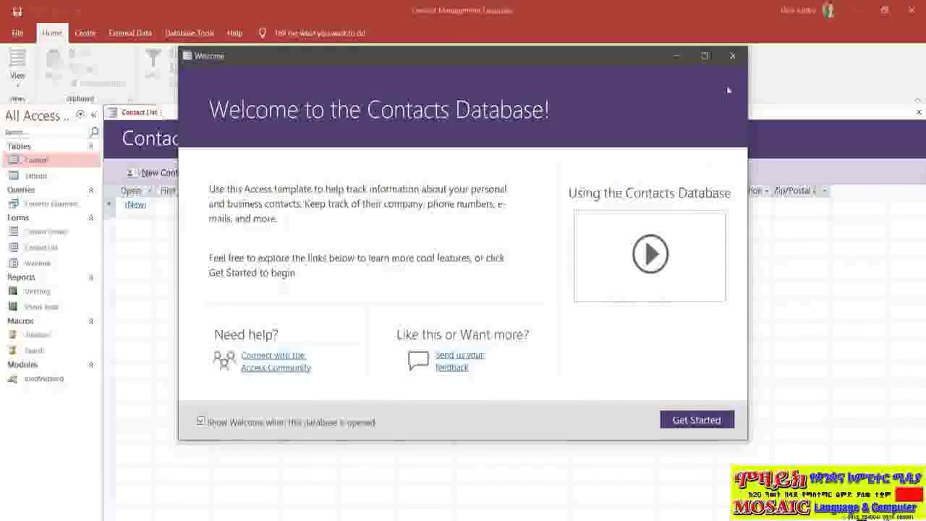
{"action": "left_click", "coordinate": [737, 63]}
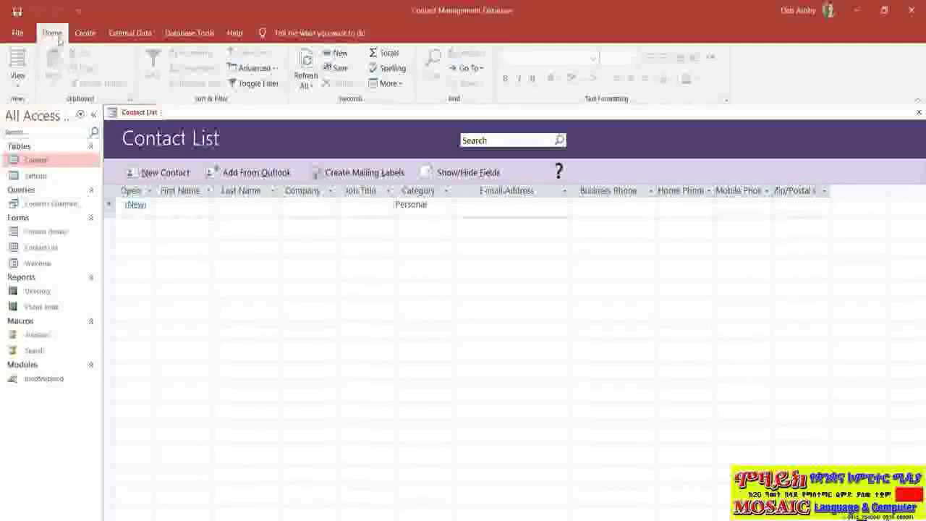
Step: Review the ribbon commands for Create, External Data, Database Tools and Help, and return to the Home commands
{"action": "key", "text": "Tab"}
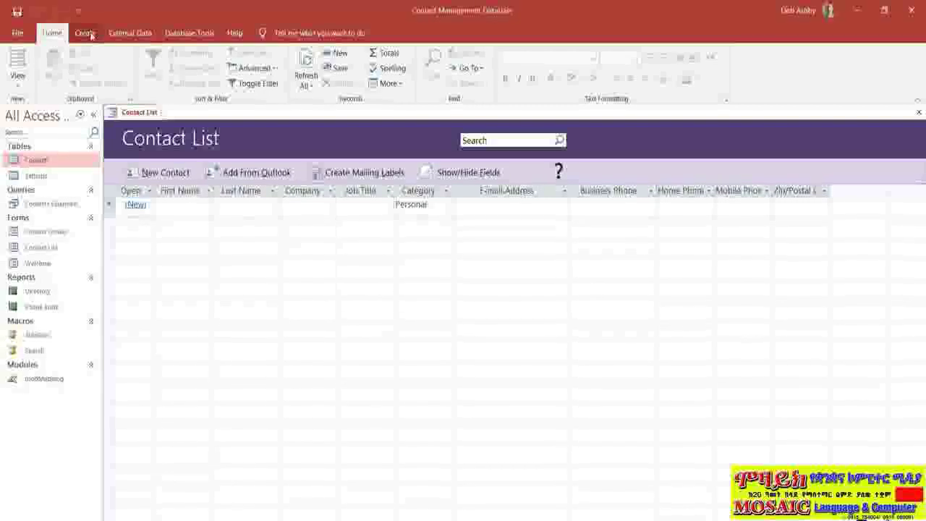
{"action": "left_click", "coordinate": [86, 34]}
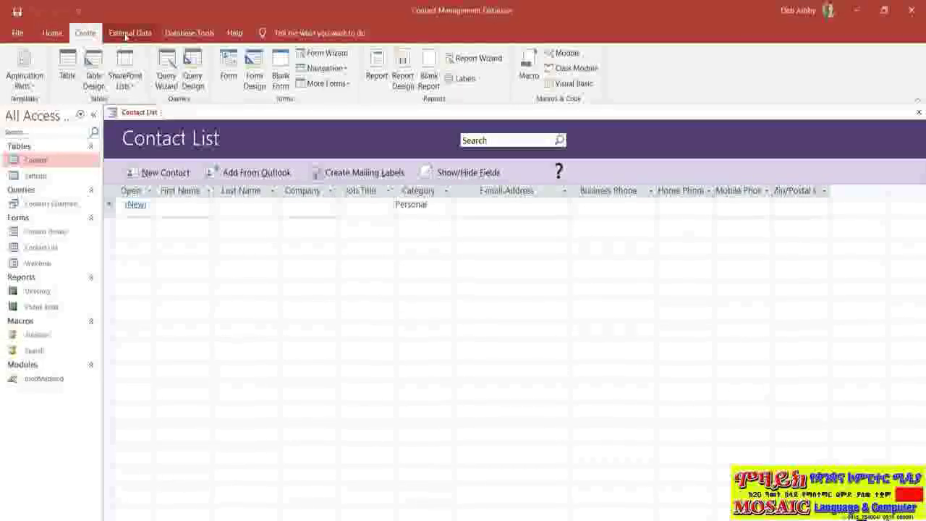
{"action": "left_click", "coordinate": [125, 35]}
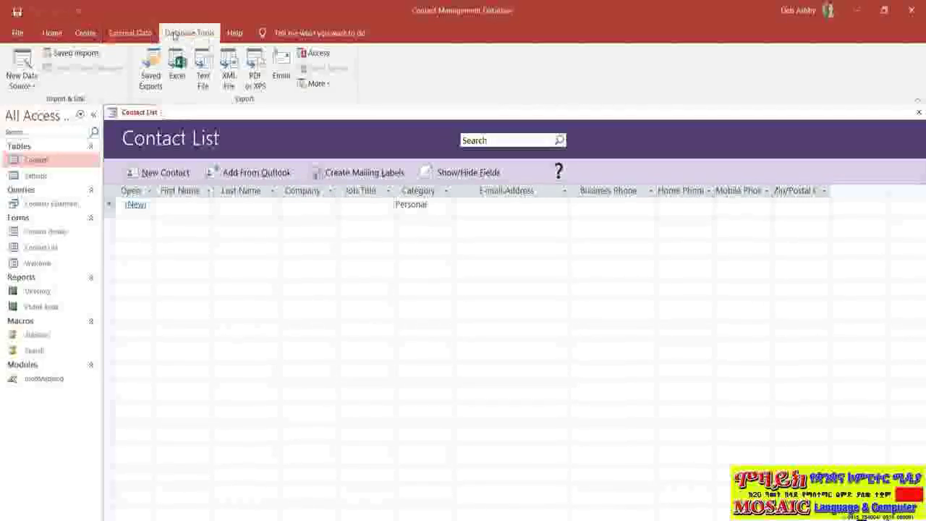
{"action": "left_click", "coordinate": [189, 34]}
{"action": "left_click", "coordinate": [231, 34]}
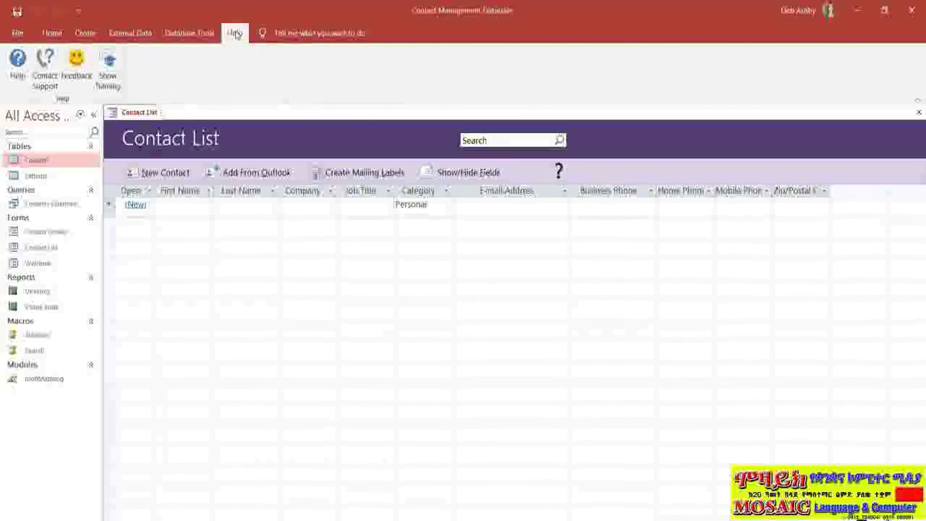
{"action": "left_click", "coordinate": [57, 33]}
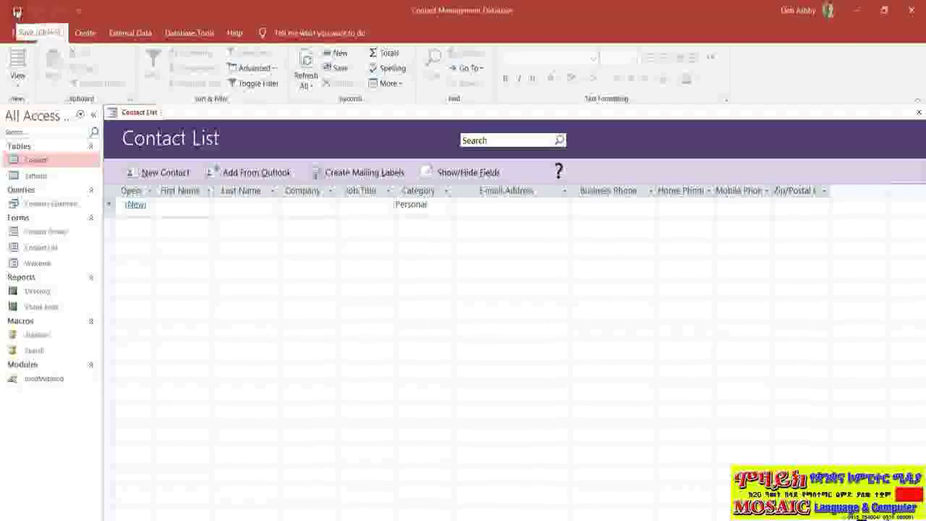
Step: Show the Quick Access Toolbar below the ribbon
{"action": "left_click", "coordinate": [79, 13]}
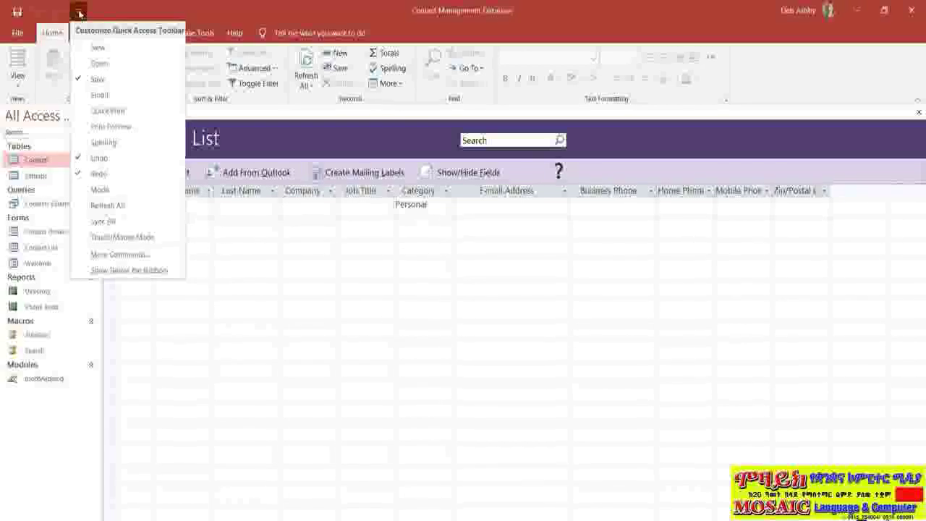
{"action": "left_click", "coordinate": [121, 274]}
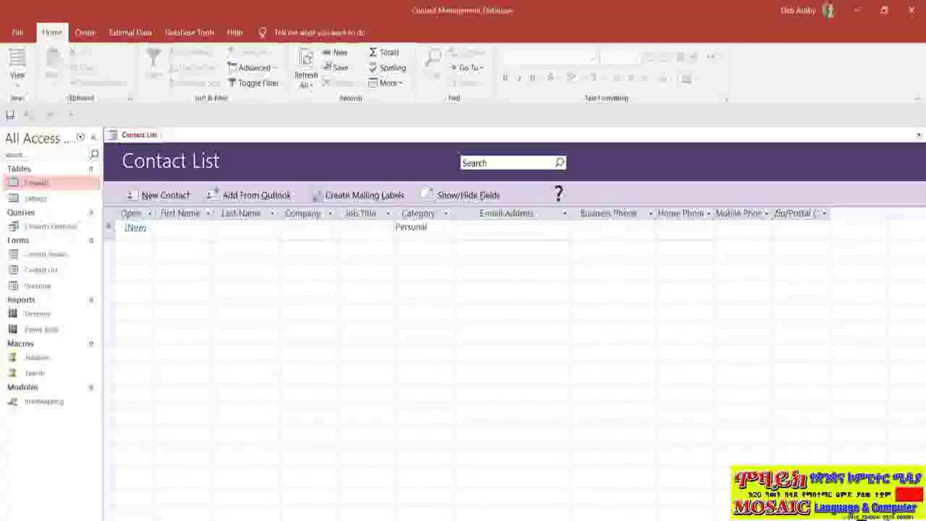
Step: Examine the status bar customization options and toggle Num Lock to check its status indicator
{"action": "right_click", "coordinate": [756, 516]}
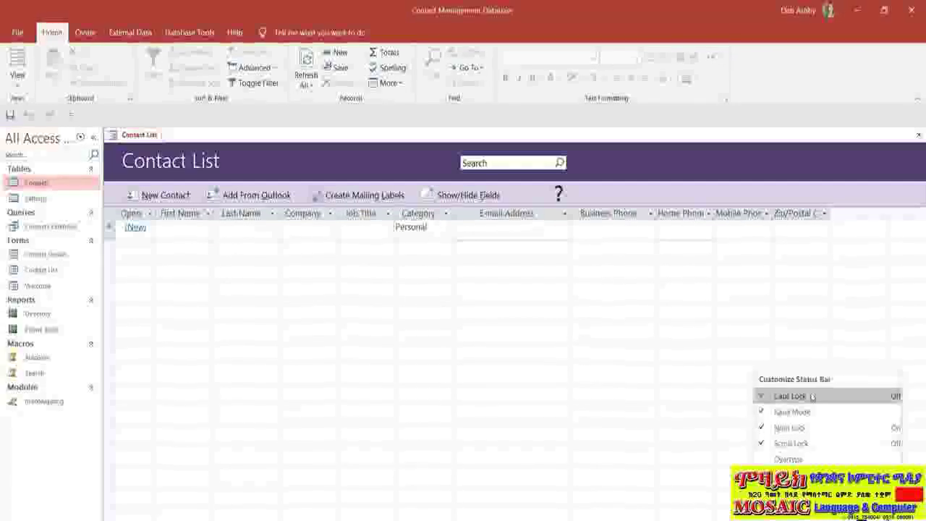
{"action": "left_click", "coordinate": [677, 459]}
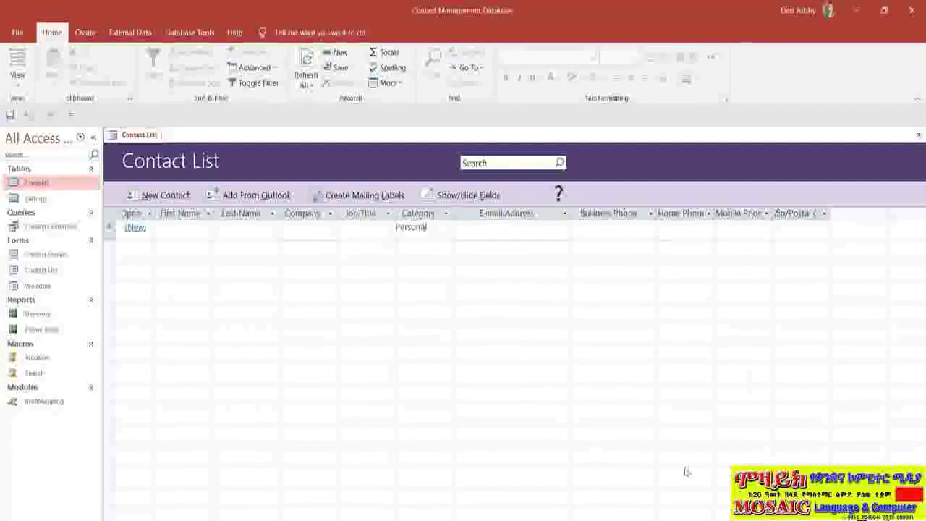
{"action": "key", "text": "Num_Lock"}
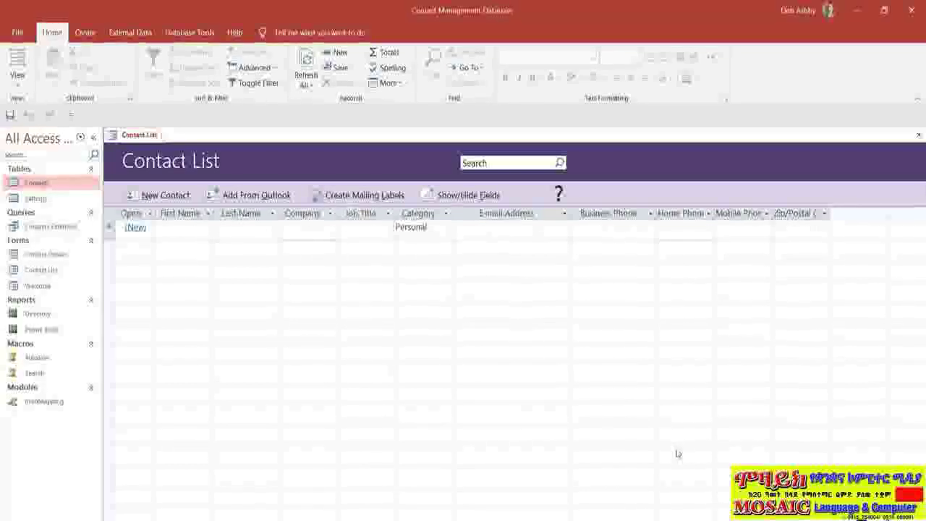
{"action": "key", "text": "Num_Lock"}
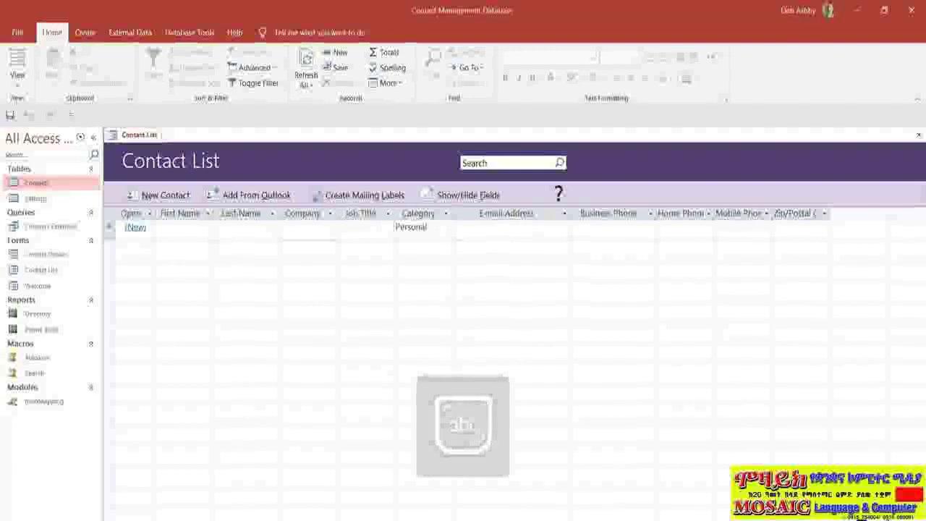
{"action": "right_click", "coordinate": [780, 515]}
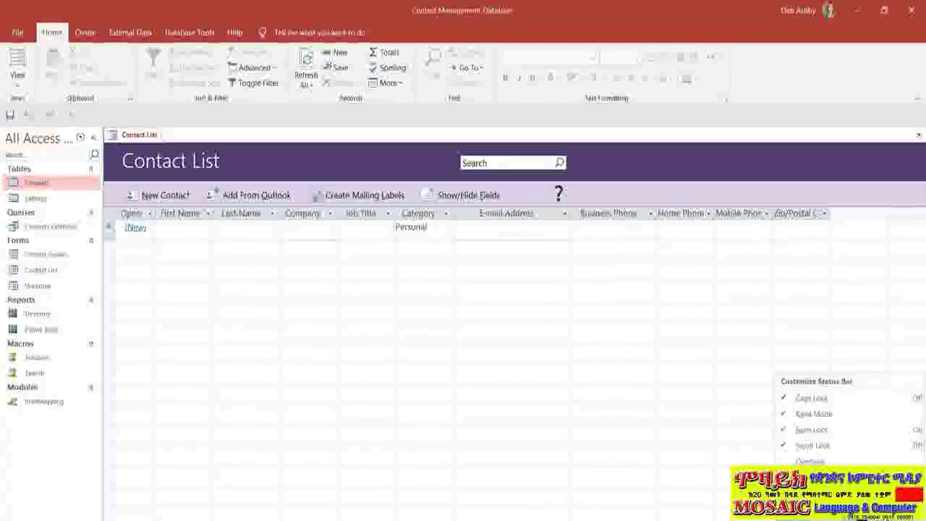
{"action": "left_click", "coordinate": [655, 460]}
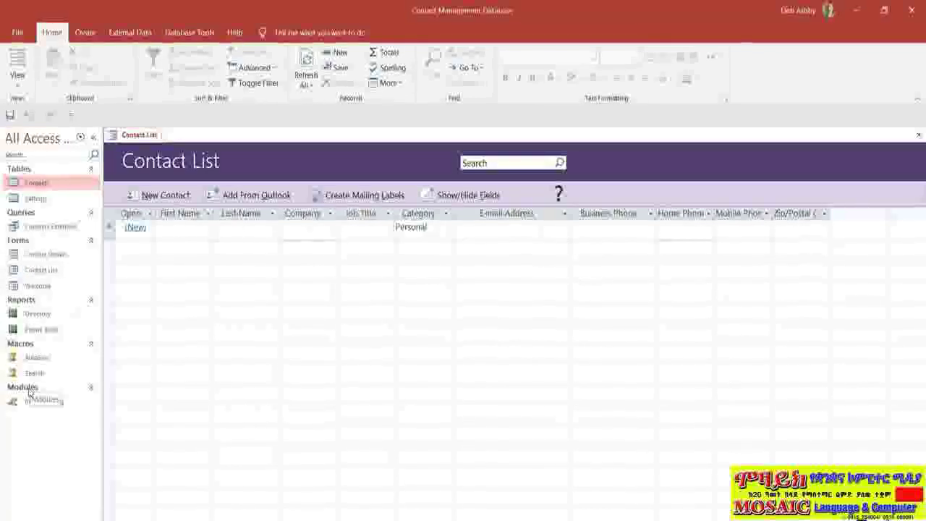
Step: Collapse the Tables, Queries, Forms, Reports and Macros groups in the Navigation Pane and expand them again
{"action": "left_click", "coordinate": [92, 170]}
{"action": "left_click", "coordinate": [92, 169]}
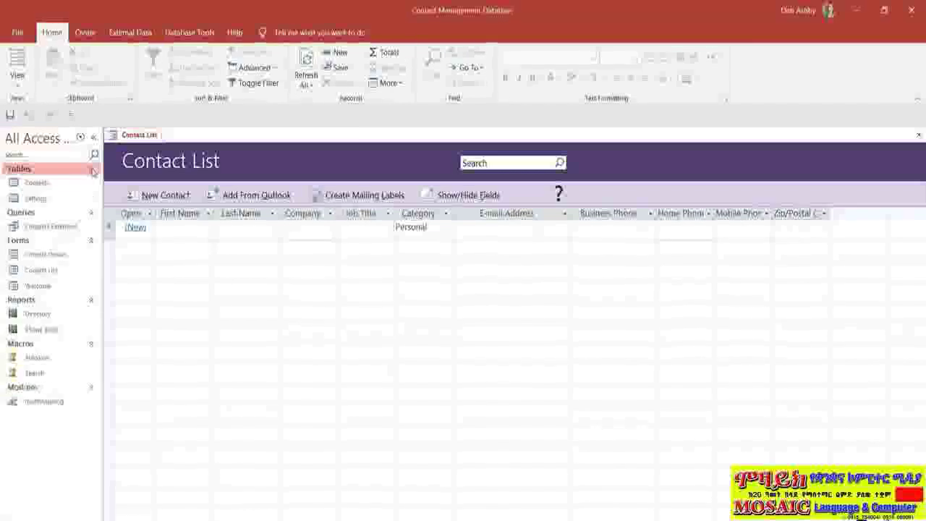
{"action": "left_click", "coordinate": [92, 214]}
{"action": "left_click", "coordinate": [92, 214]}
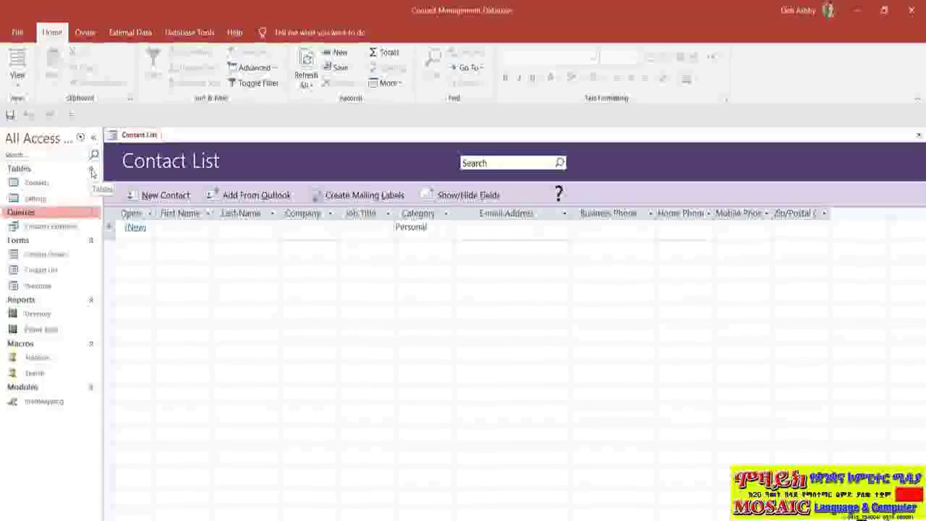
{"action": "left_click", "coordinate": [92, 214]}
{"action": "left_click", "coordinate": [92, 225]}
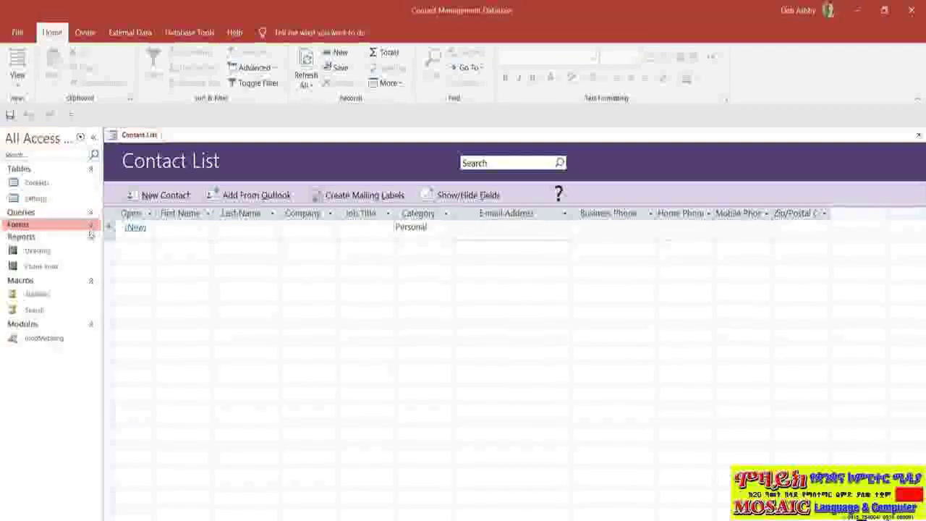
{"action": "left_click", "coordinate": [91, 236]}
{"action": "left_click", "coordinate": [91, 249]}
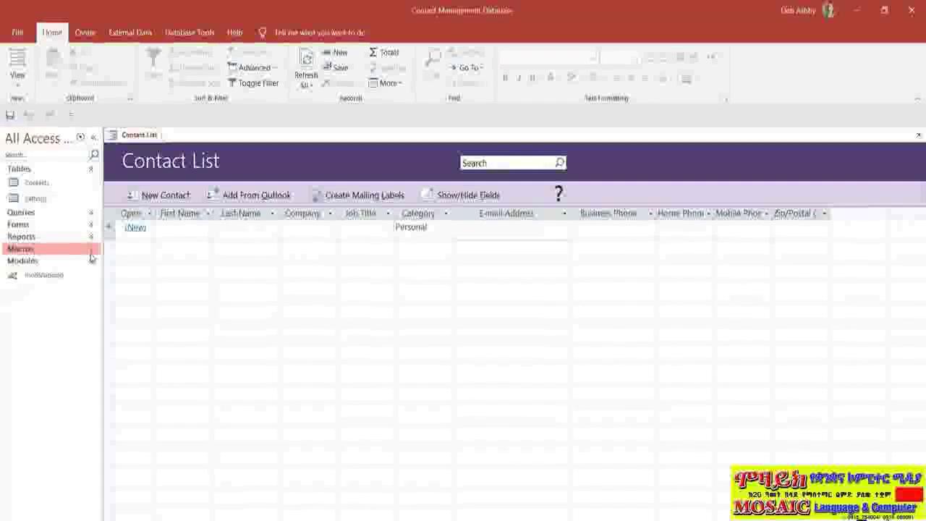
{"action": "left_click", "coordinate": [92, 249]}
{"action": "left_click", "coordinate": [92, 237]}
{"action": "left_click", "coordinate": [92, 225]}
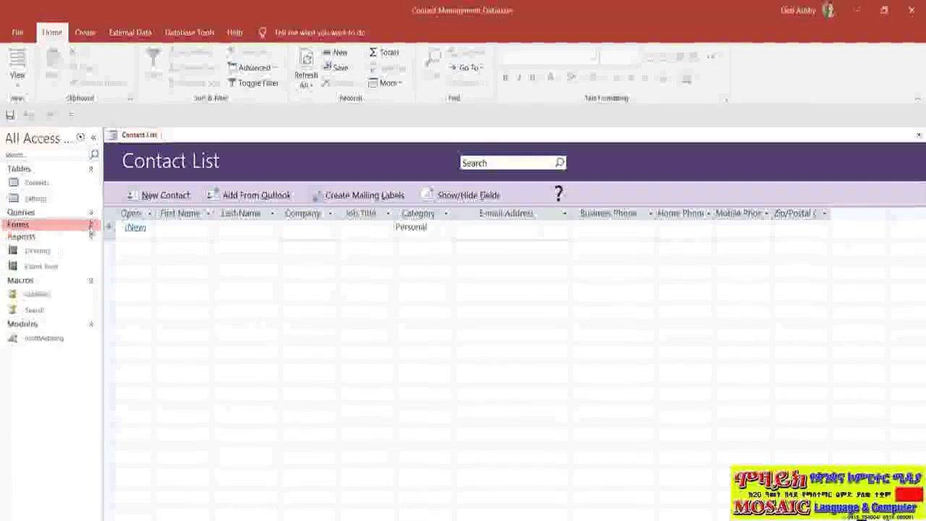
{"action": "left_click", "coordinate": [92, 213]}
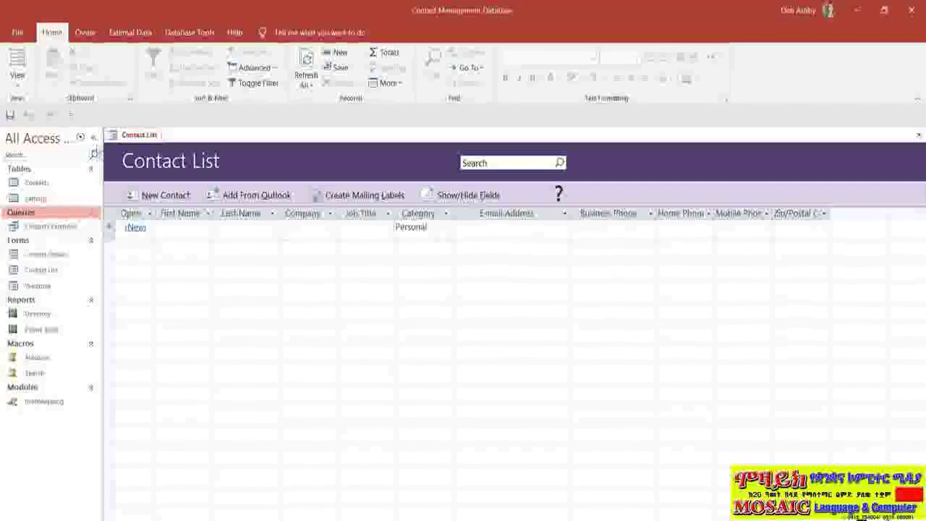
Step: Minimize and restore the Navigation Pane, and widen it slightly
{"action": "left_click", "coordinate": [95, 138]}
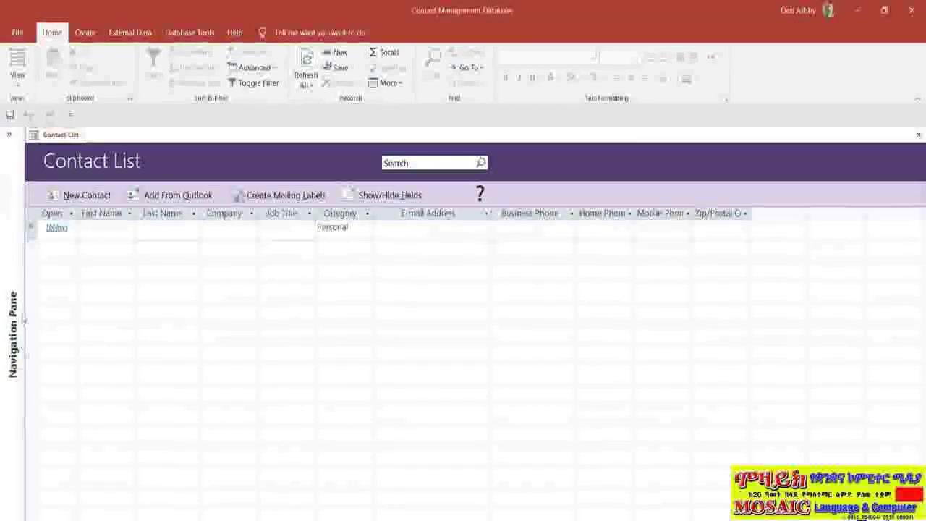
{"action": "left_click", "coordinate": [11, 137]}
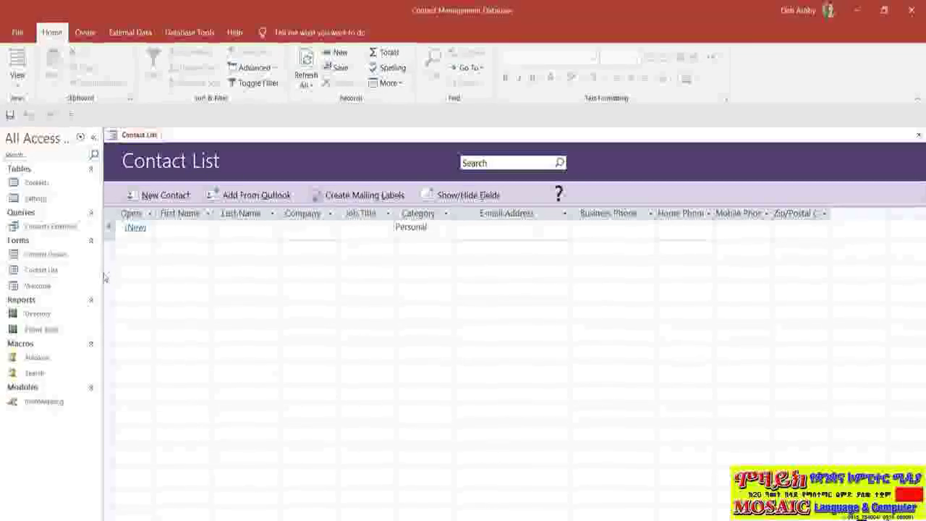
{"action": "mouse_move", "coordinate": [105, 277]}
{"action": "left_mouse_down"}
{"action": "mouse_move", "coordinate": [164, 265]}
{"action": "mouse_move", "coordinate": [208, 269]}
{"action": "mouse_move", "coordinate": [110, 268]}
{"action": "left_mouse_up"}
{"action": "left_click_drag", "start_coordinate": [109, 434], "coordinate": [112, 434]}
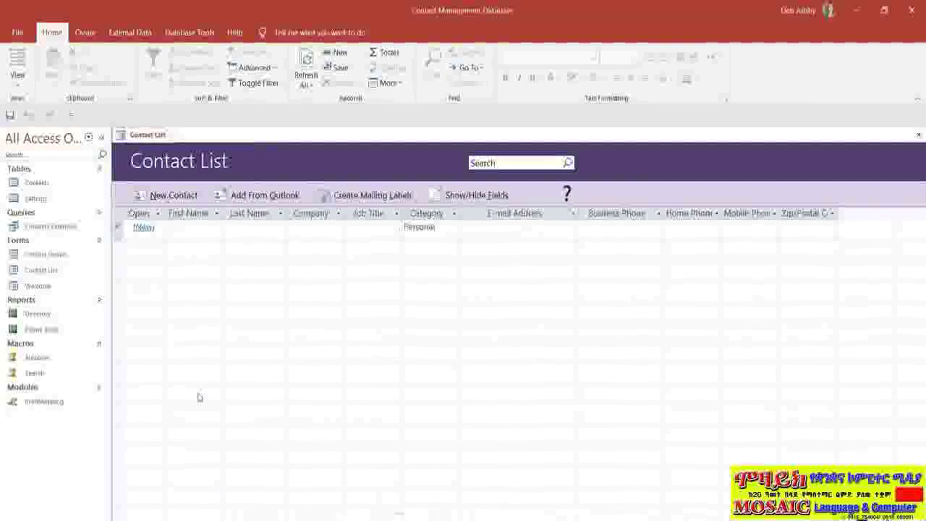
Step: Examine the Navigation Pane's object search and its options for browsing by category and filtering by group
{"action": "left_click", "coordinate": [37, 155]}
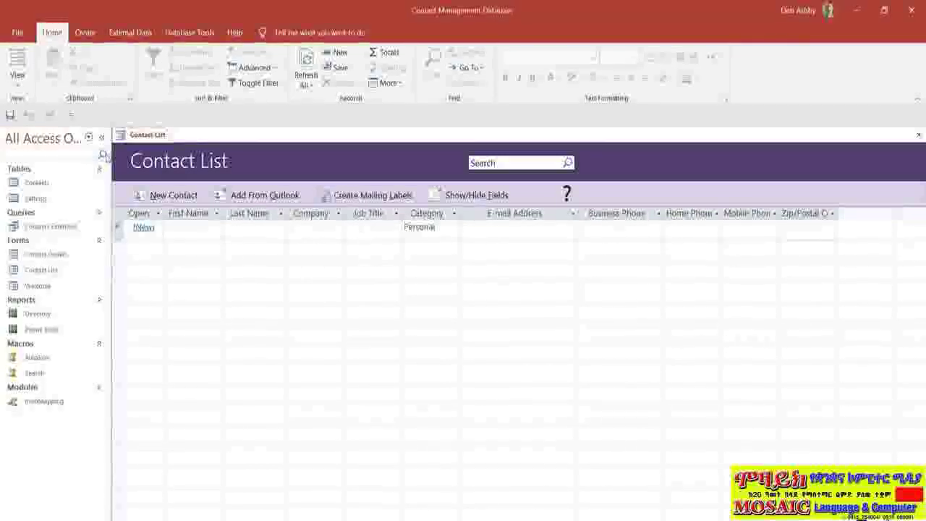
{"action": "left_click", "coordinate": [120, 315]}
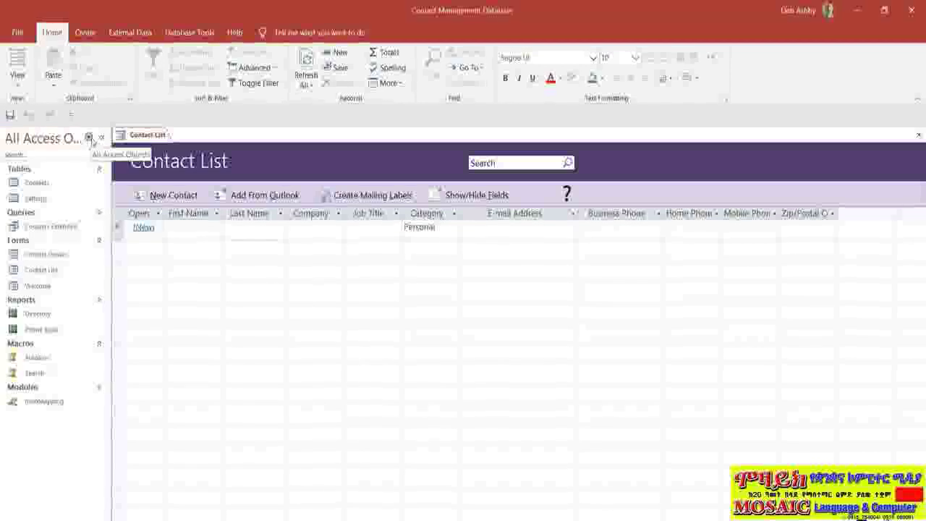
{"action": "left_click", "coordinate": [90, 138]}
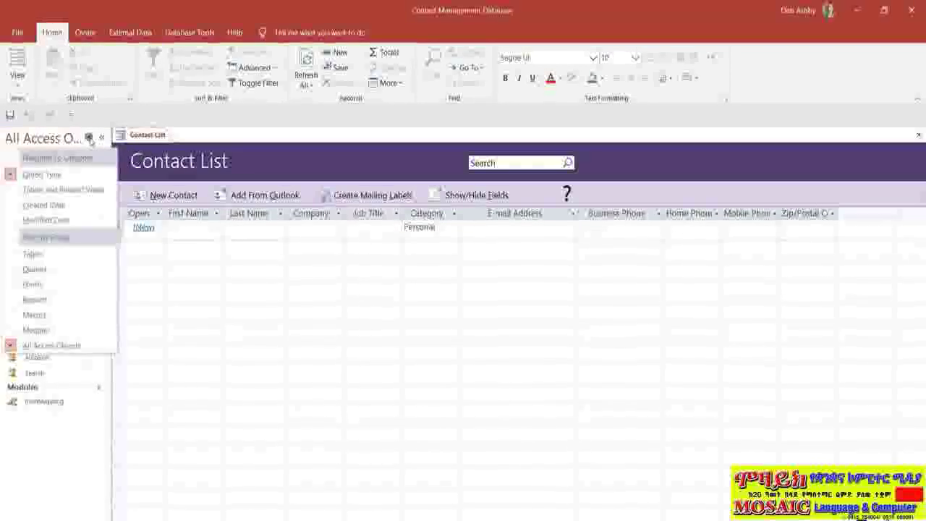
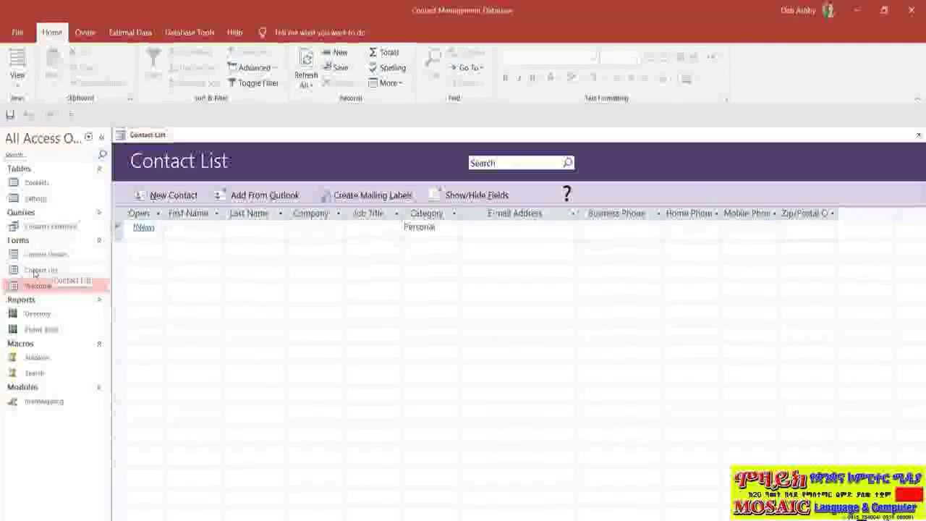
Step: Open the Contact Details form from the Forms group, view its fields and close it
{"action": "left_click", "coordinate": [34, 271]}
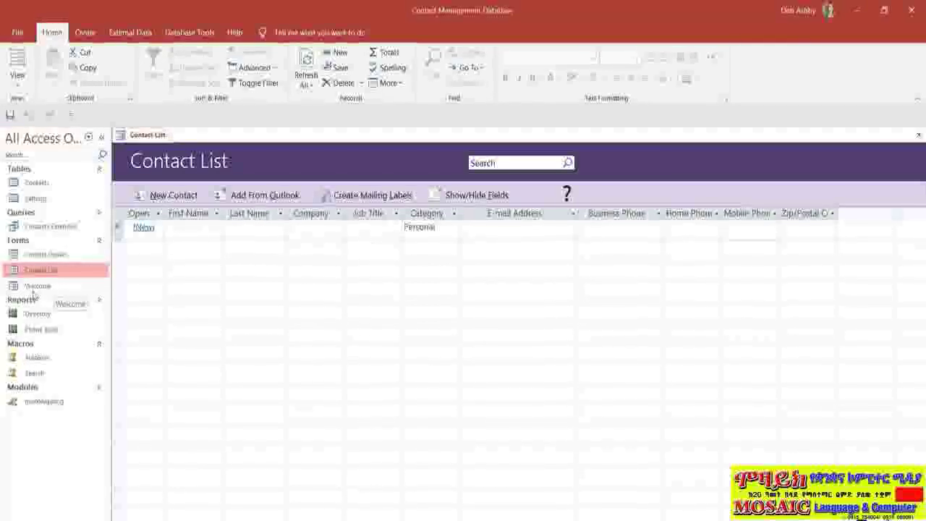
{"action": "left_click", "coordinate": [40, 257]}
{"action": "right_click", "coordinate": [41, 257]}
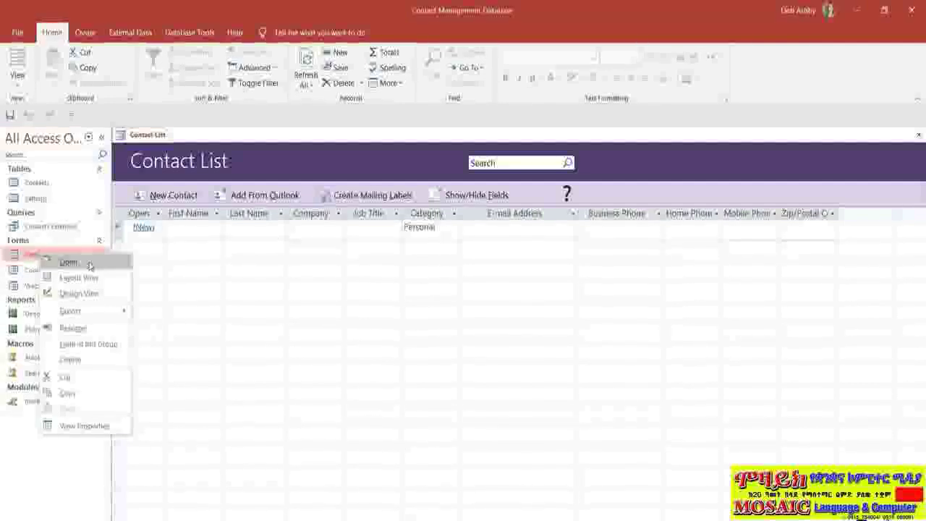
{"action": "left_click", "coordinate": [87, 262]}
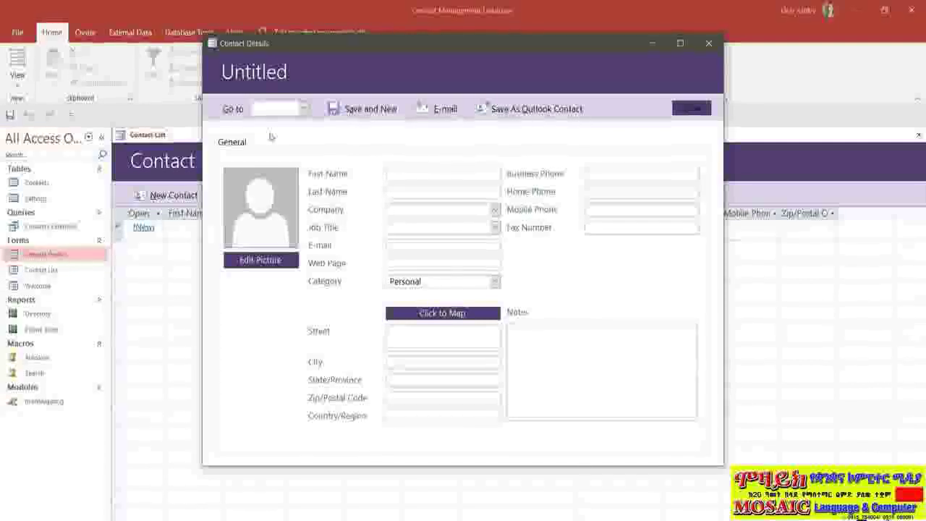
{"action": "left_click", "coordinate": [710, 45]}
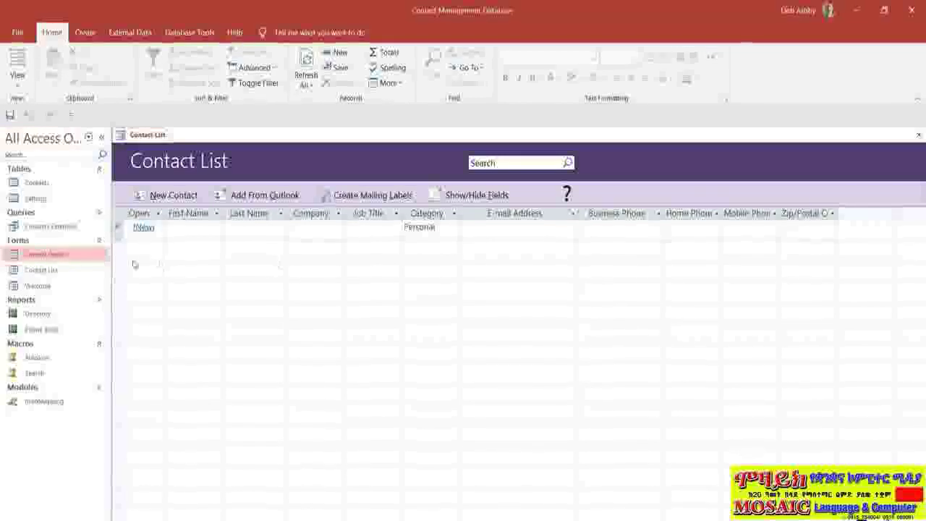
Step: Open the Contact Details form in Design View and move the block of phone and fax fields down over the Notes label
{"action": "right_click", "coordinate": [76, 258]}
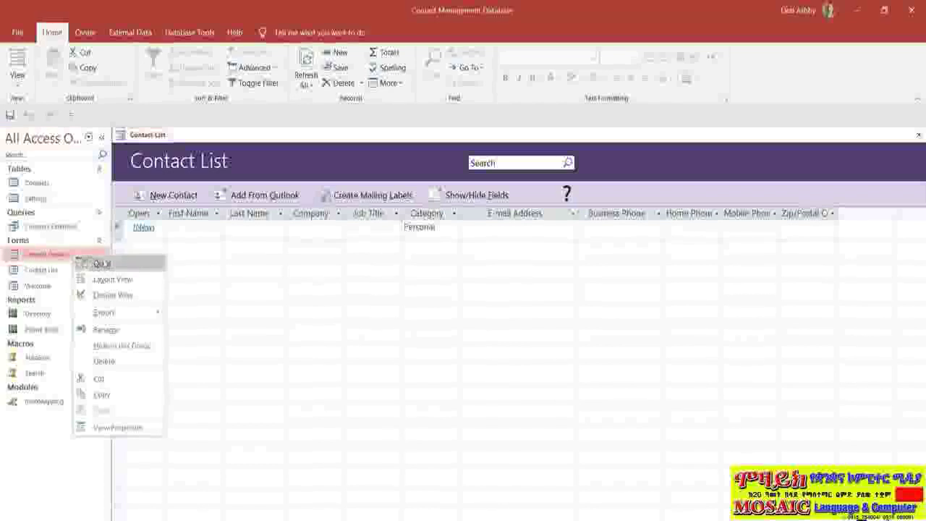
{"action": "left_click", "coordinate": [138, 303]}
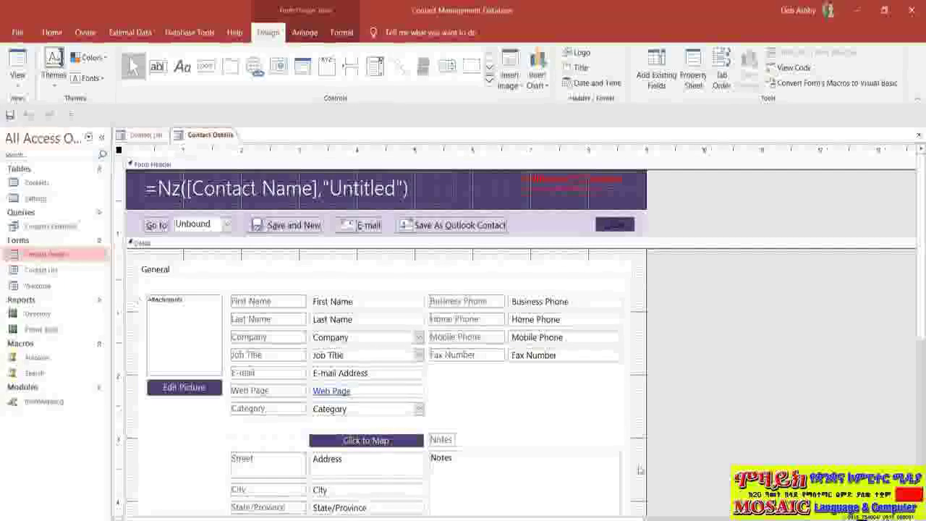
{"action": "left_click", "coordinate": [463, 244]}
{"action": "left_click", "coordinate": [511, 301]}
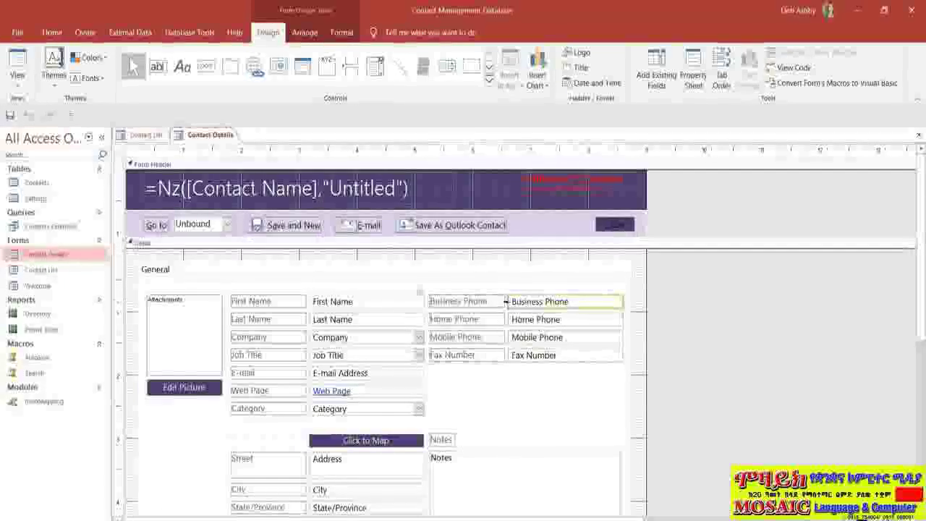
{"action": "left_click", "coordinate": [454, 293]}
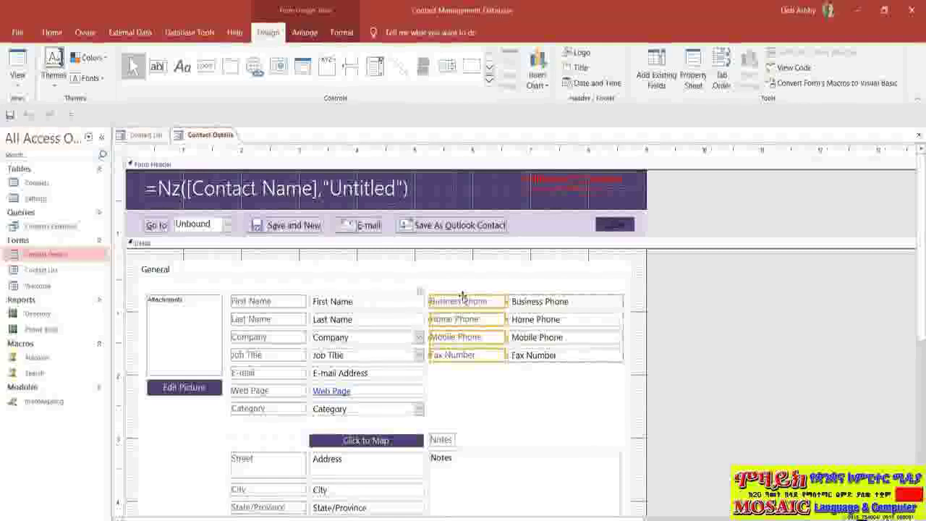
{"action": "left_click_drag", "start_coordinate": [463, 297], "coordinate": [464, 387]}
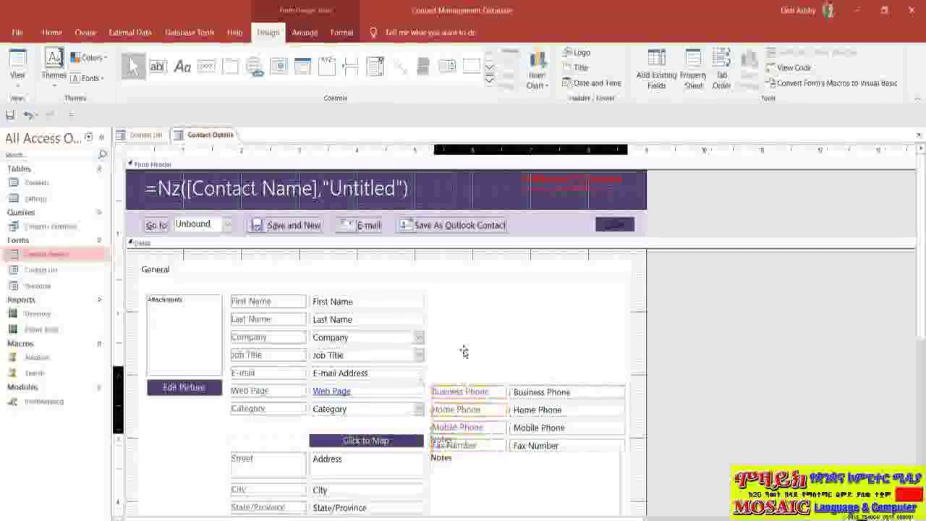
Step: Return the phone and fax fields to the area beside First Name, and close the Contact Details form, saving its design changes
{"action": "left_click", "coordinate": [464, 303]}
{"action": "key", "text": "ctrl+z"}
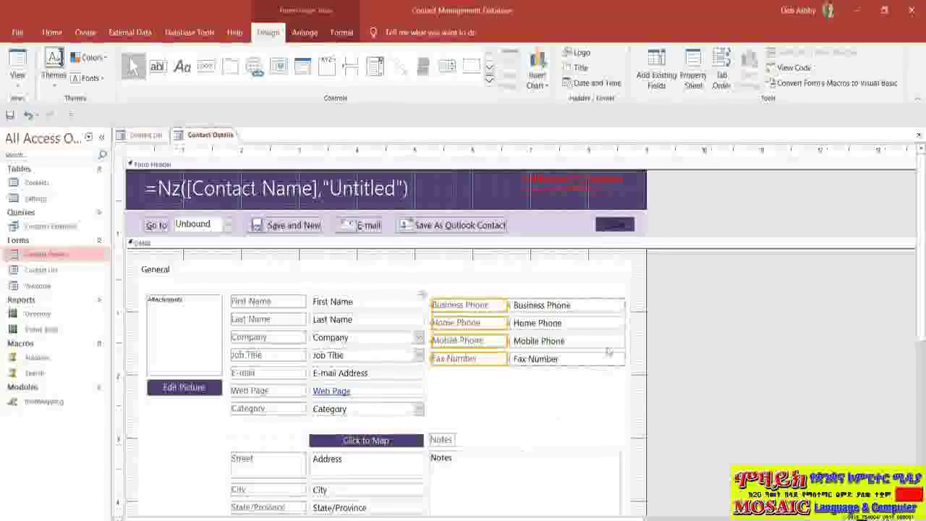
{"action": "left_click", "coordinate": [920, 137]}
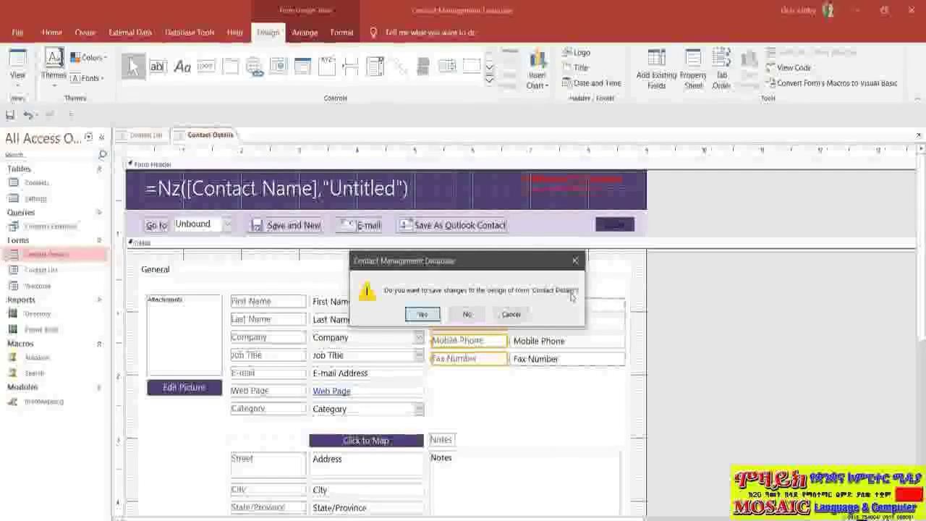
{"action": "left_click", "coordinate": [423, 314]}
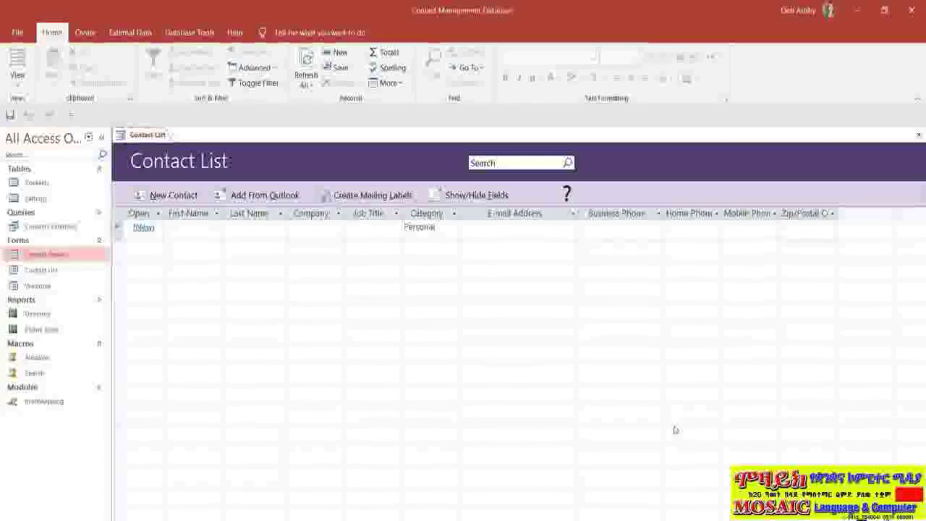
Step: Close the Contact List form, reopen it in Design View to examine its layout, and close it again
{"action": "left_click", "coordinate": [920, 135]}
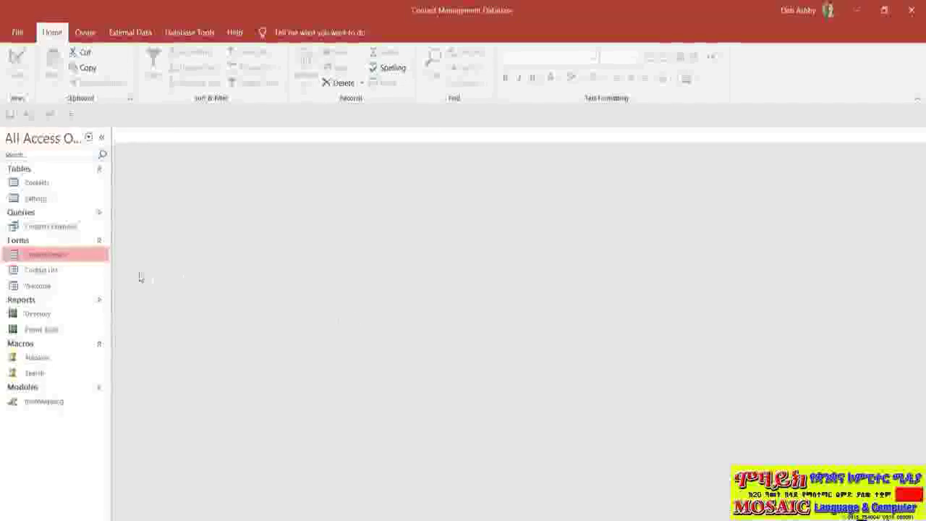
{"action": "left_click", "coordinate": [35, 275]}
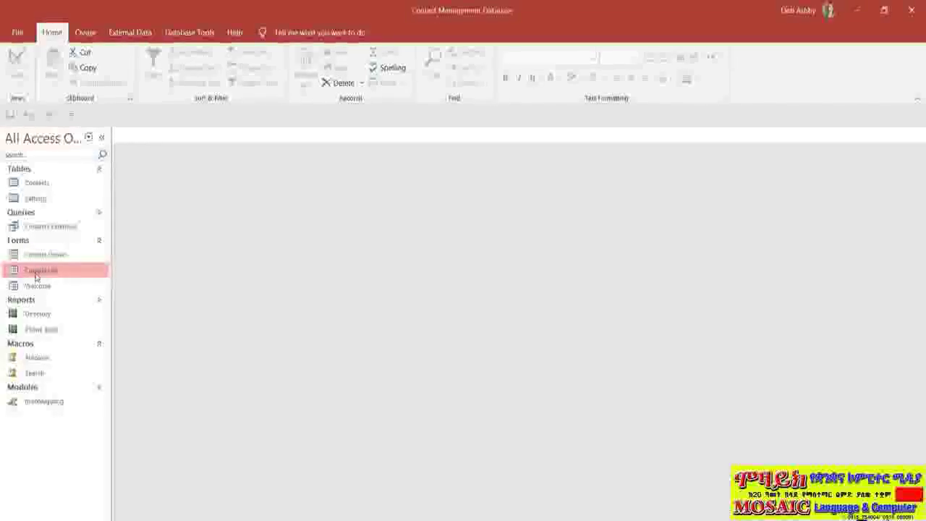
{"action": "right_click", "coordinate": [35, 277]}
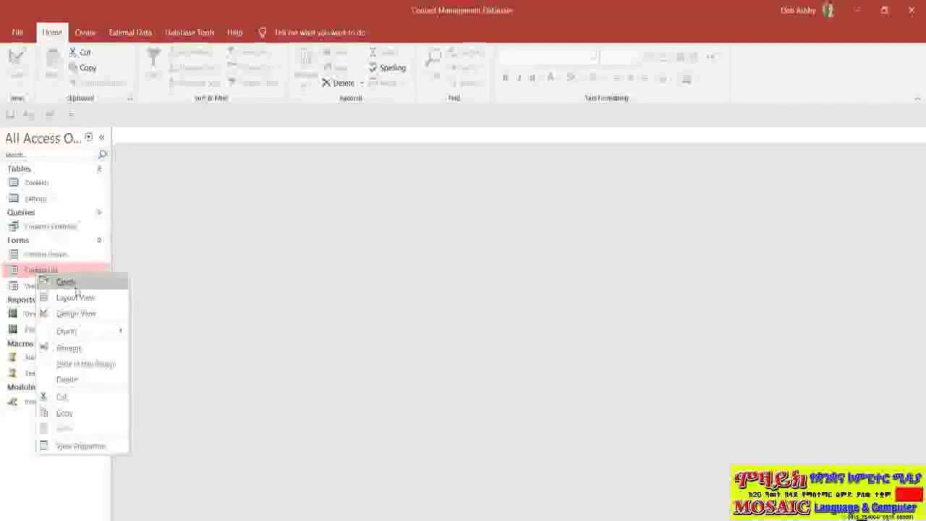
{"action": "left_click", "coordinate": [74, 315]}
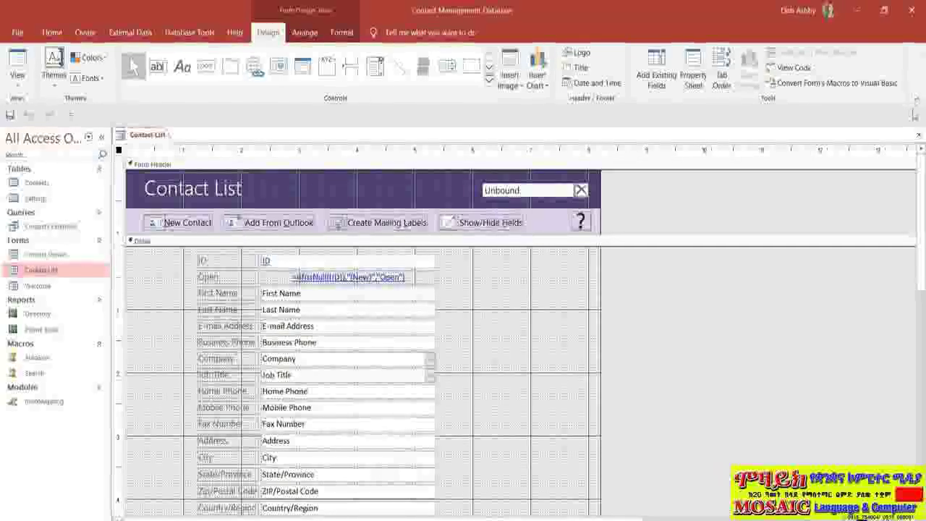
{"action": "left_click", "coordinate": [920, 134]}
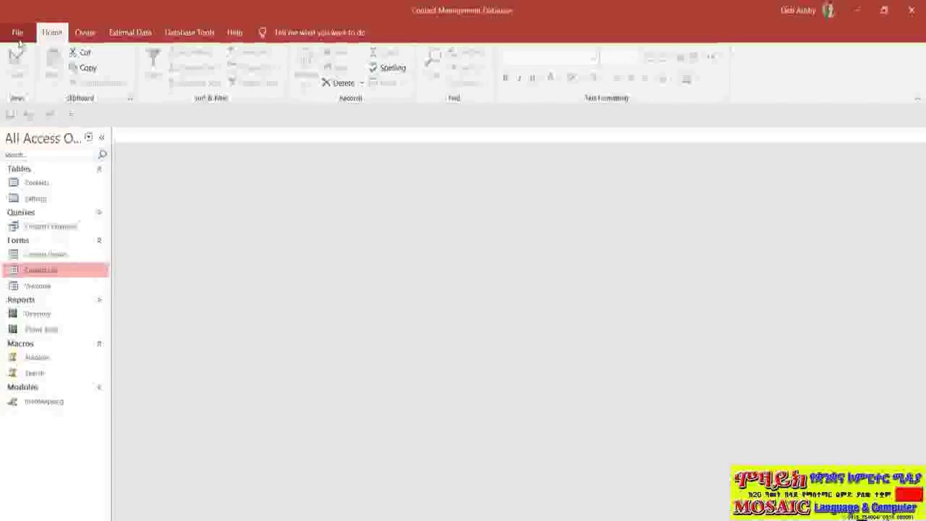
Step: Examine the database's Info, Print and Account pages, including the available Office Background choices
{"action": "left_click", "coordinate": [18, 33]}
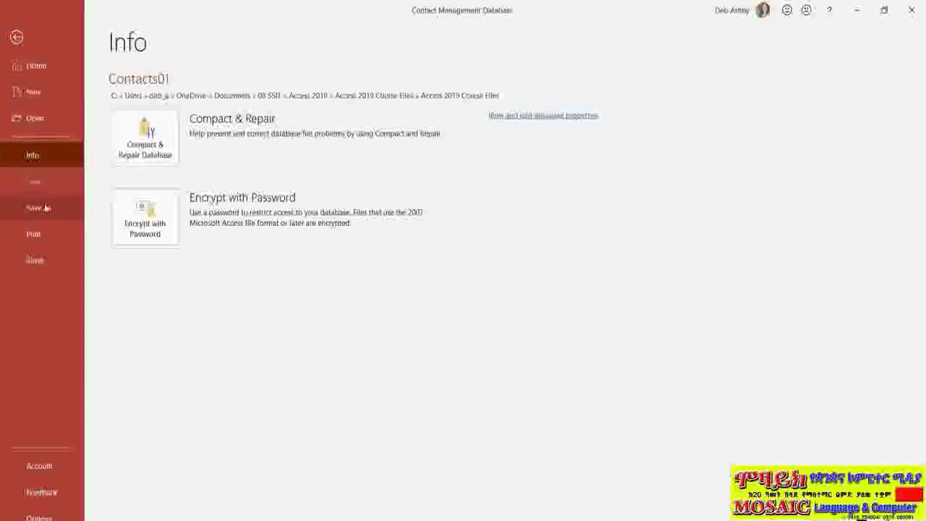
{"action": "left_click", "coordinate": [34, 238]}
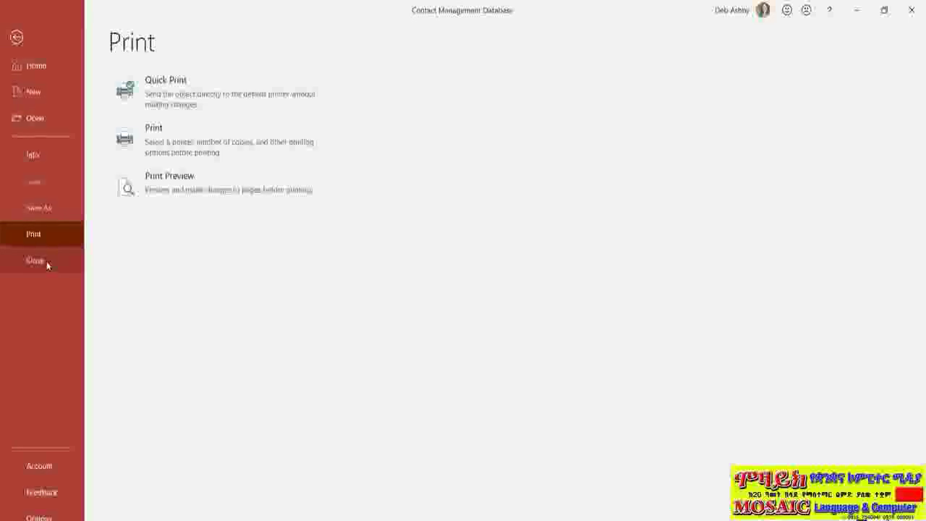
{"action": "left_click", "coordinate": [39, 467]}
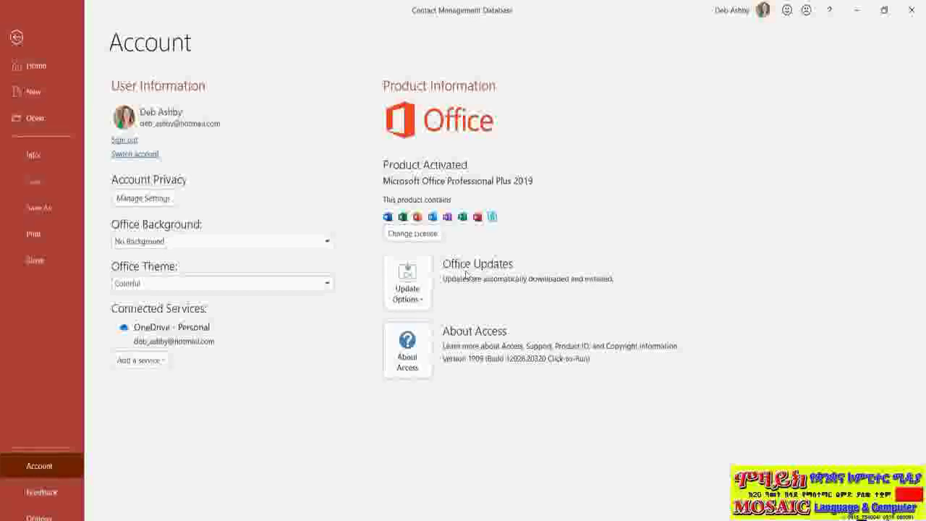
{"action": "left_click", "coordinate": [327, 244]}
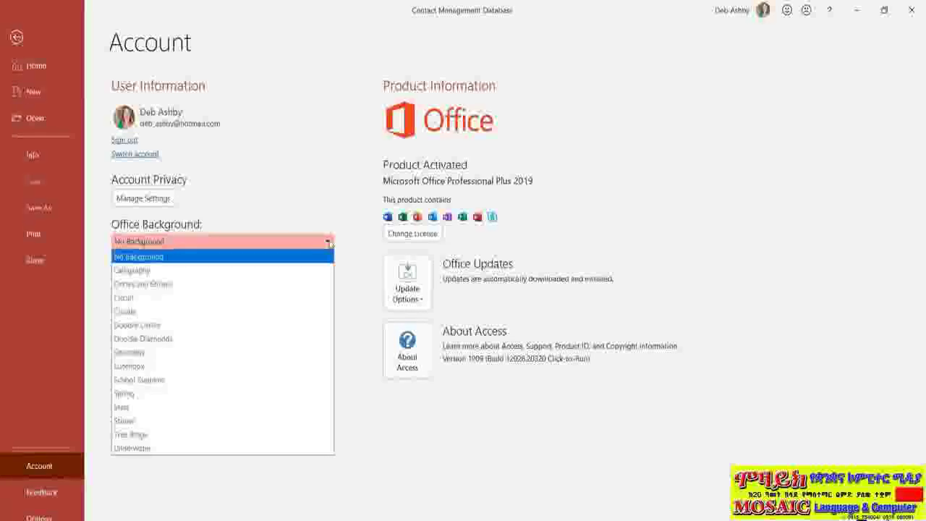
{"action": "left_click", "coordinate": [329, 220]}
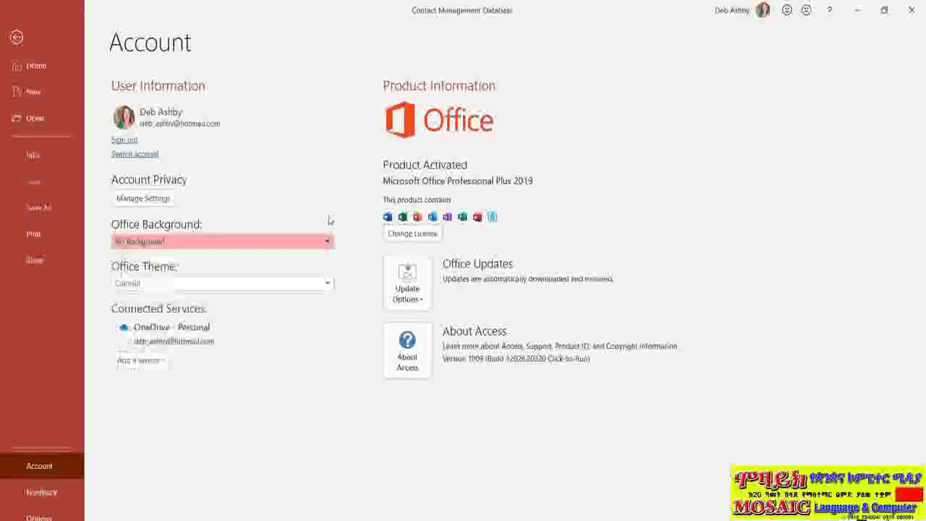
Step: Try the Dark Gray, Black and White Office themes in turn, and set the theme back to Colorful
{"action": "left_click", "coordinate": [328, 283]}
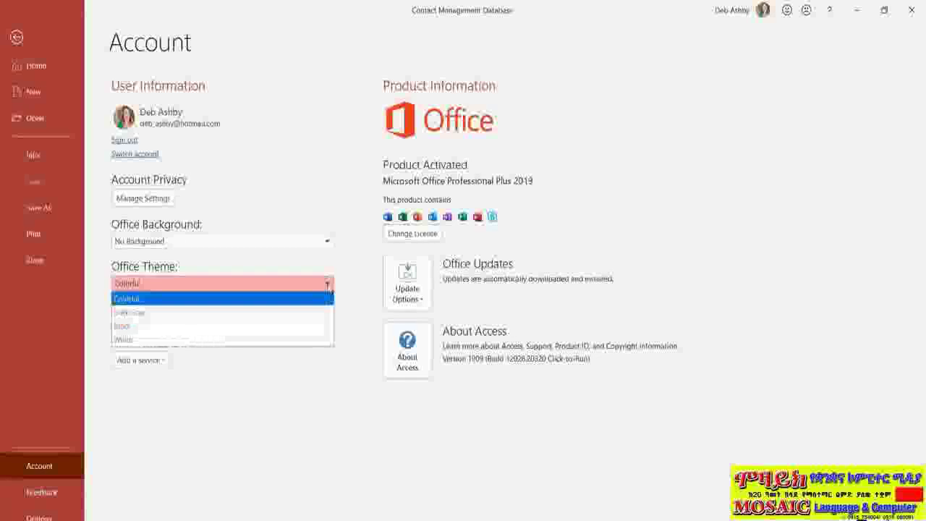
{"action": "left_click", "coordinate": [215, 314]}
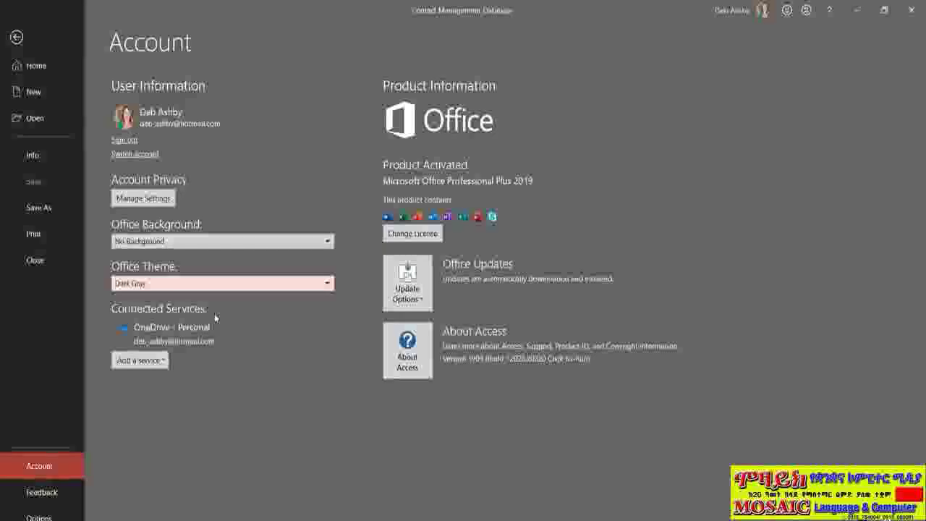
{"action": "left_click", "coordinate": [328, 284]}
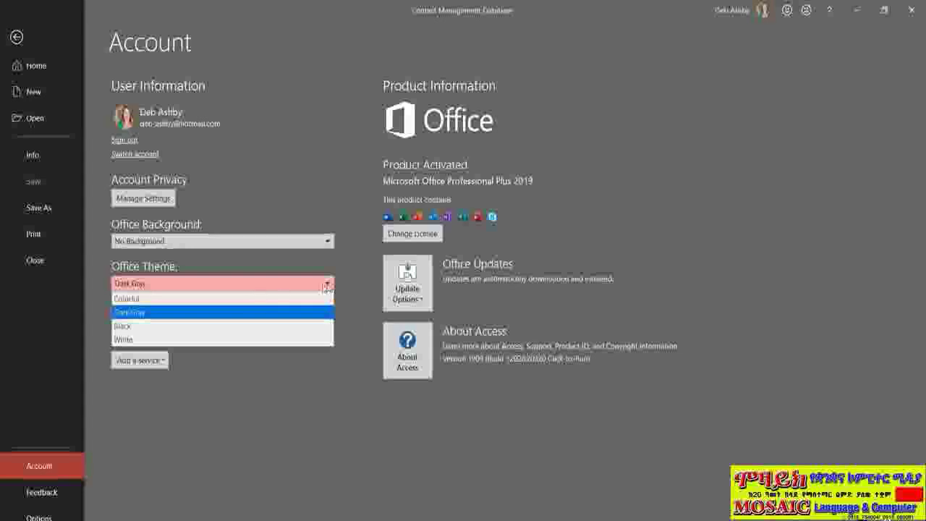
{"action": "left_click", "coordinate": [228, 327]}
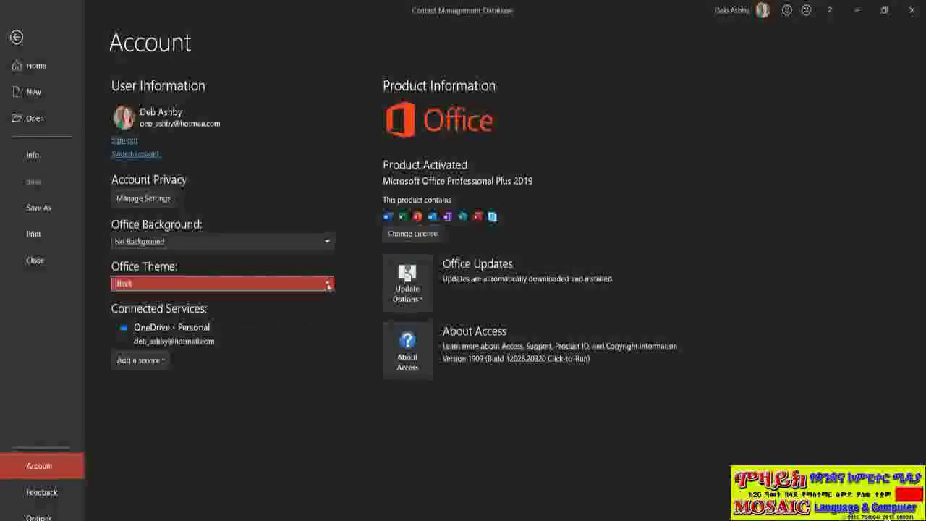
{"action": "left_click", "coordinate": [328, 284]}
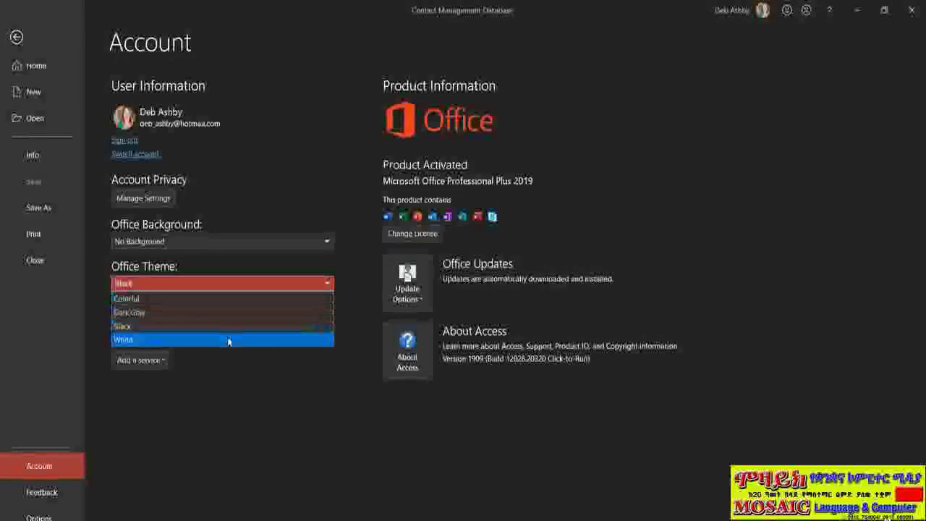
{"action": "left_click", "coordinate": [228, 340]}
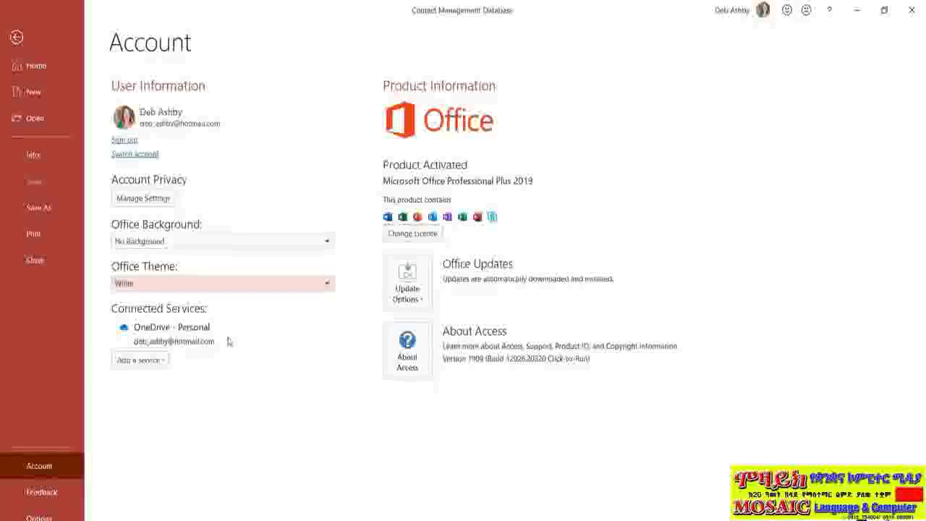
{"action": "left_click", "coordinate": [325, 284]}
{"action": "left_click", "coordinate": [275, 298]}
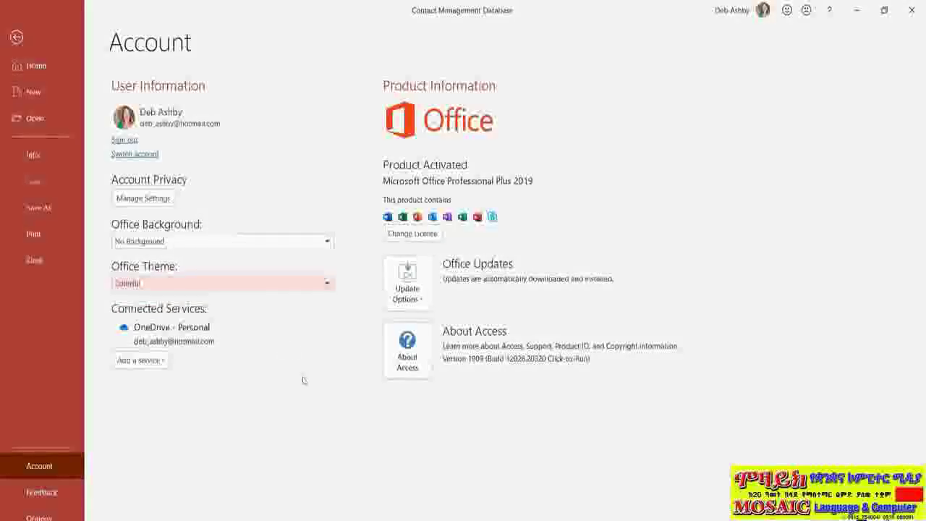
Step: View the Feedback page and the General settings in Access Options, and leave the options without changing anything
{"action": "left_click", "coordinate": [41, 493]}
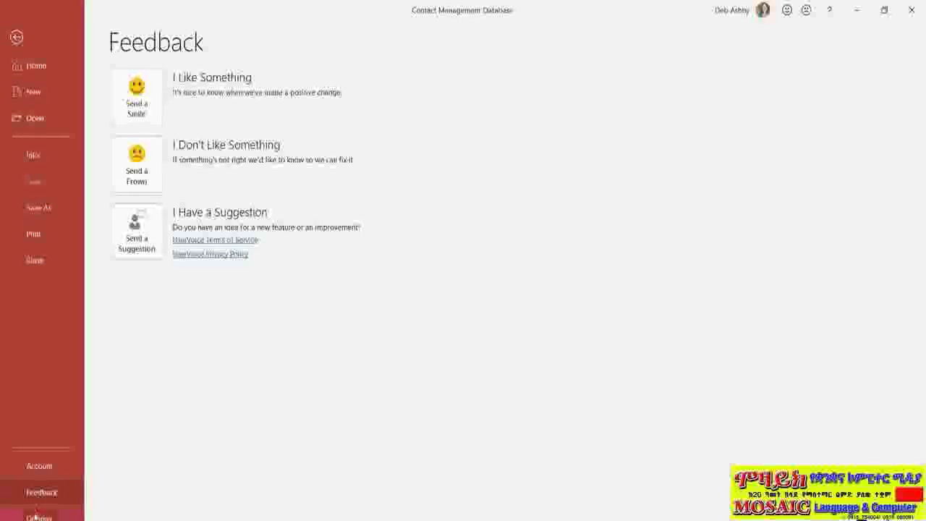
{"action": "key", "text": "Escape"}
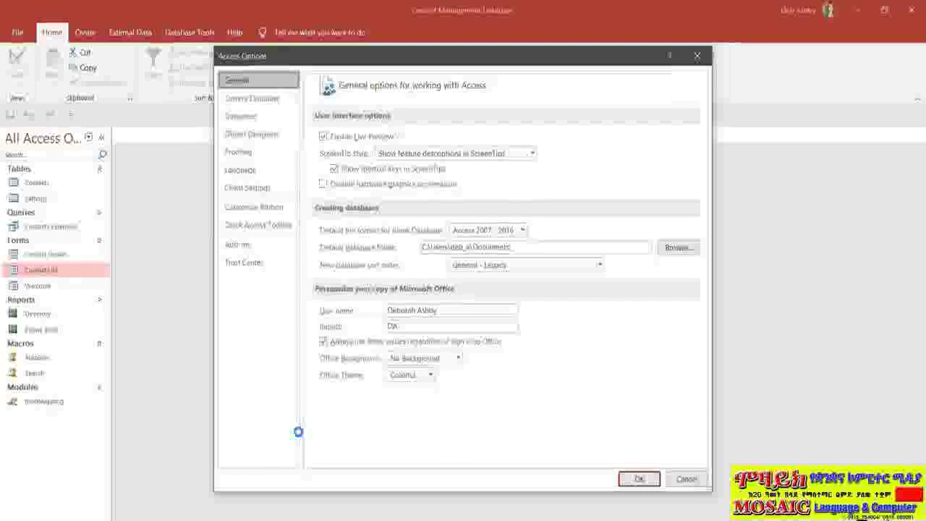
{"action": "left_click", "coordinate": [691, 481]}
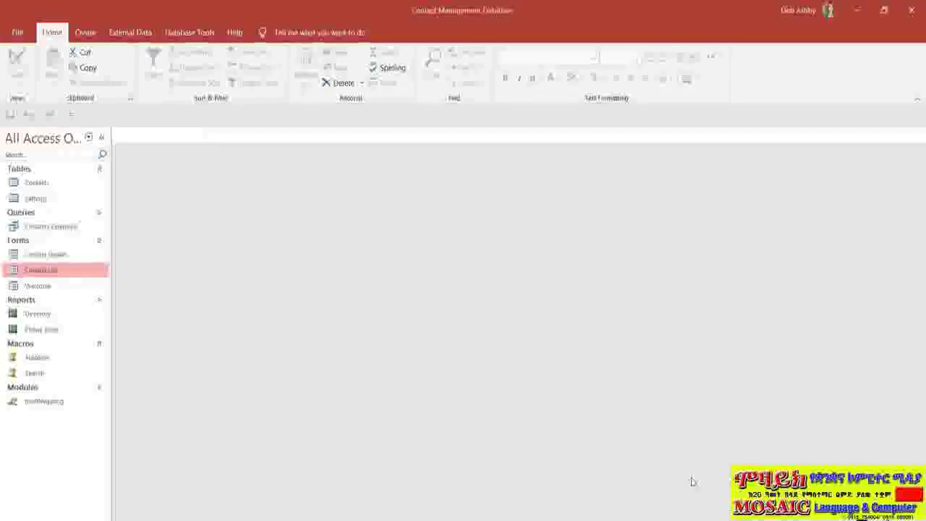